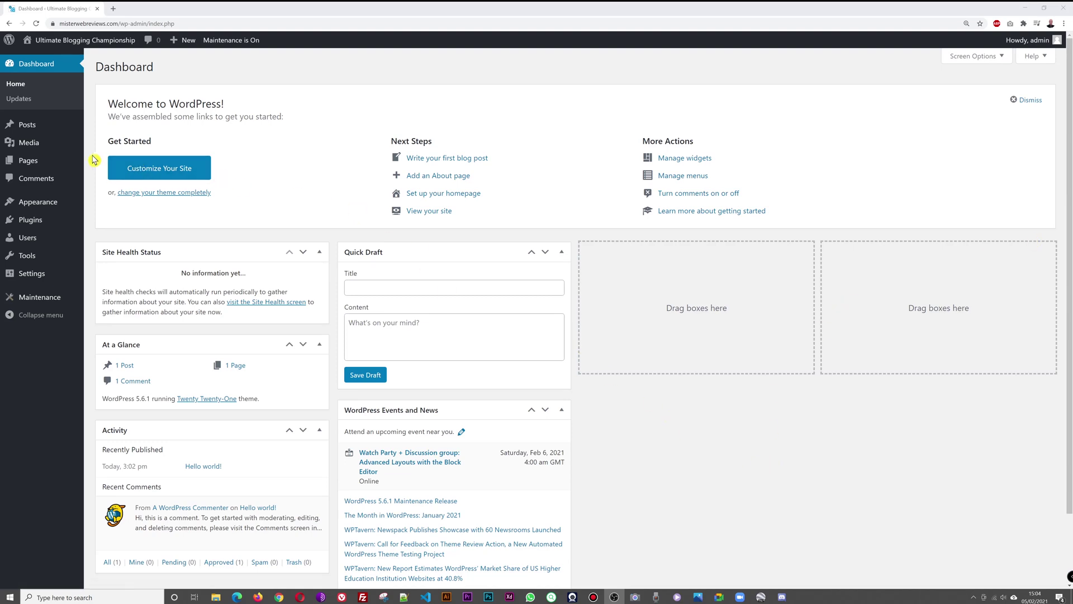
Open a blank new page in a separate tab from the Pages list
{"action": "left_click", "coordinate": [23, 162]}
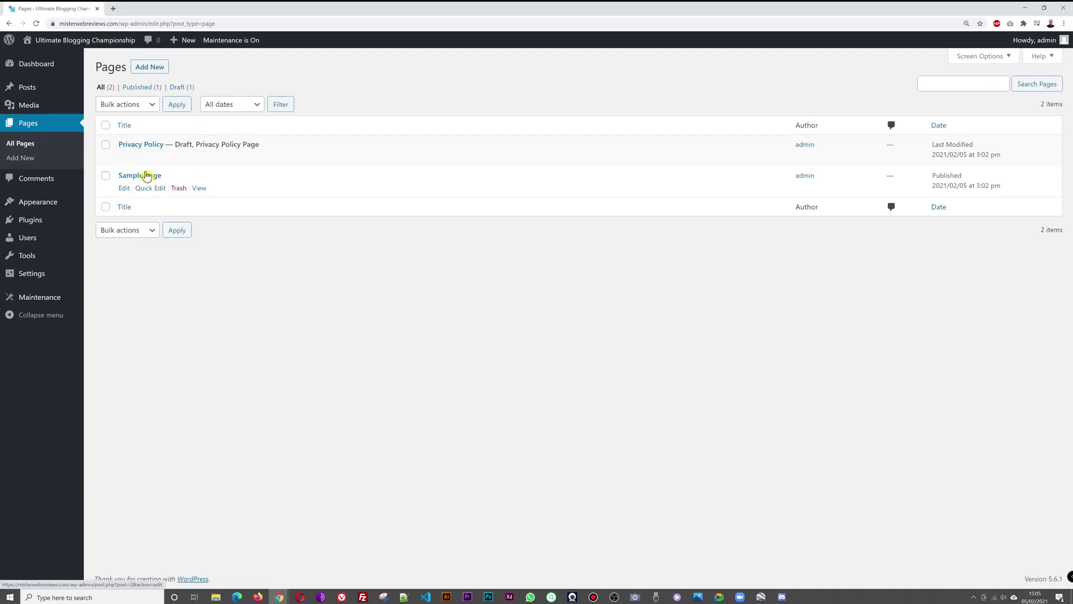
{"action": "right_click", "coordinate": [146, 70]}
{"action": "left_click", "coordinate": [184, 73]}
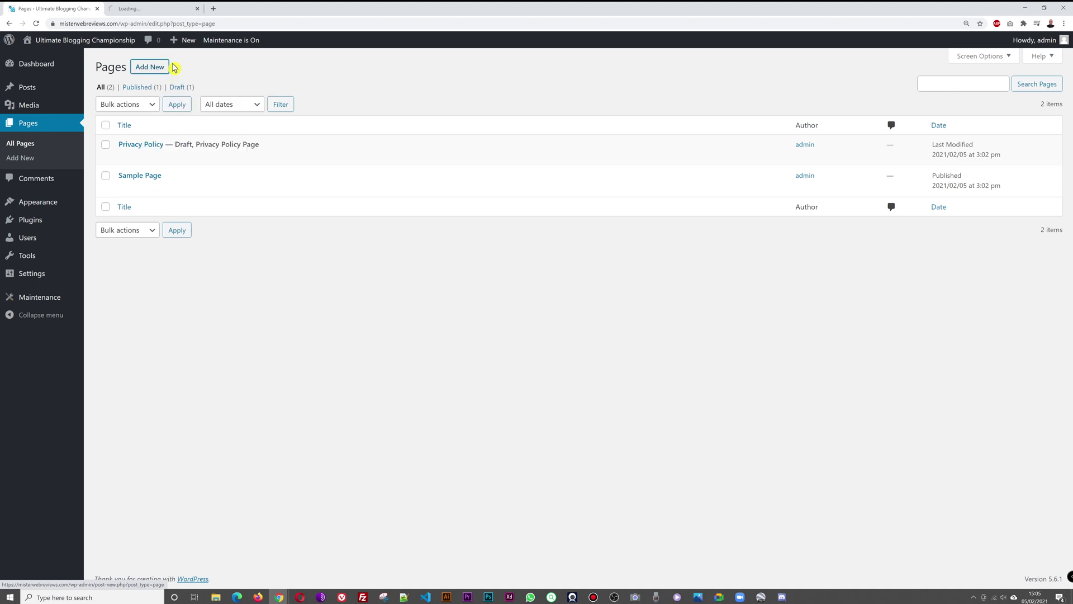
{"action": "left_click", "coordinate": [156, 10]}
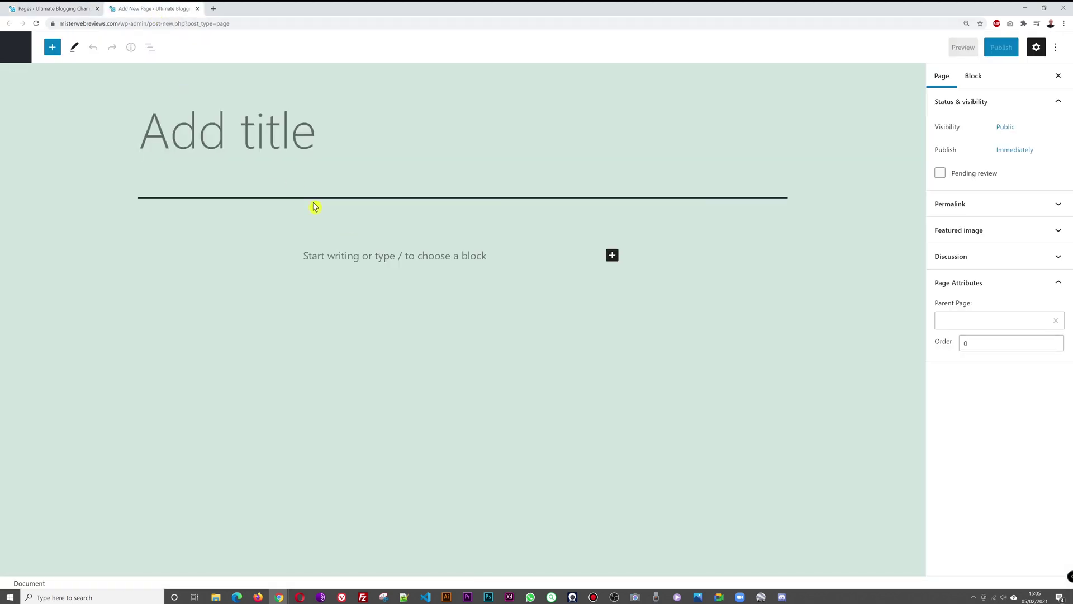
{"action": "left_click", "coordinate": [70, 7]}
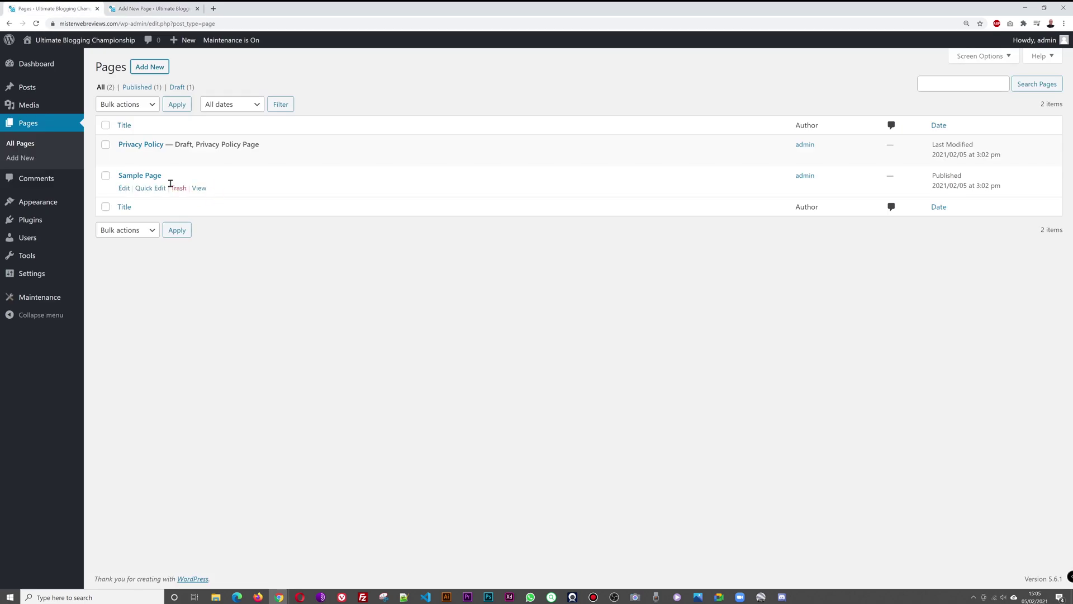
Copy the existing Sample Page title into the new page
{"action": "left_click", "coordinate": [145, 180]}
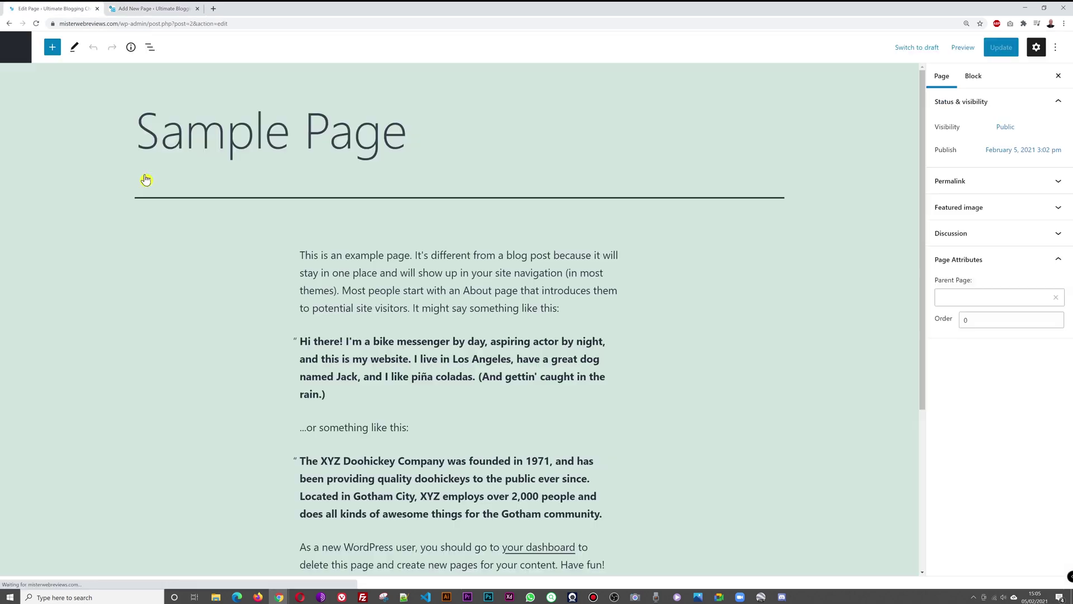
{"action": "triple_click", "coordinate": [294, 127]}
{"action": "key", "text": "ctrl+c"}
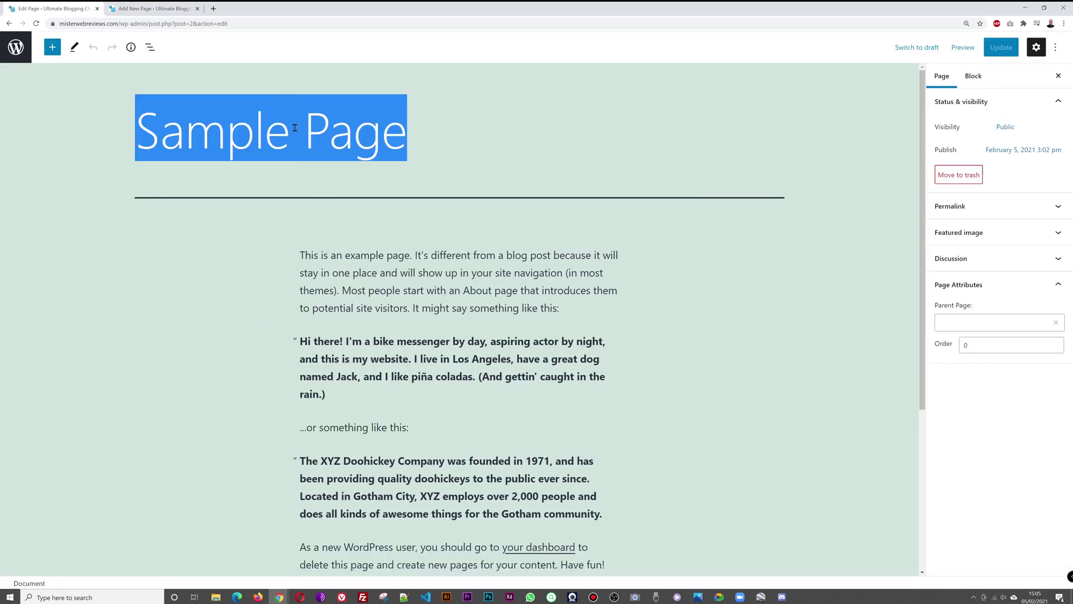
{"action": "left_click", "coordinate": [155, 11]}
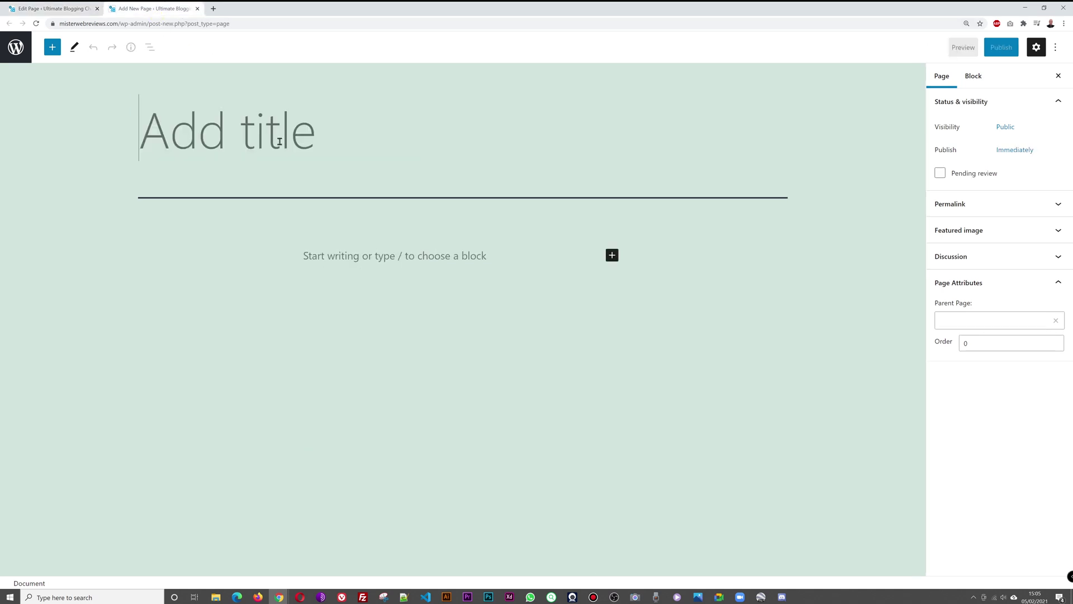
{"action": "key", "text": "ctrl+v"}
Copy the Sample Page body text into the new page and publish it
{"action": "left_click", "coordinate": [72, 11]}
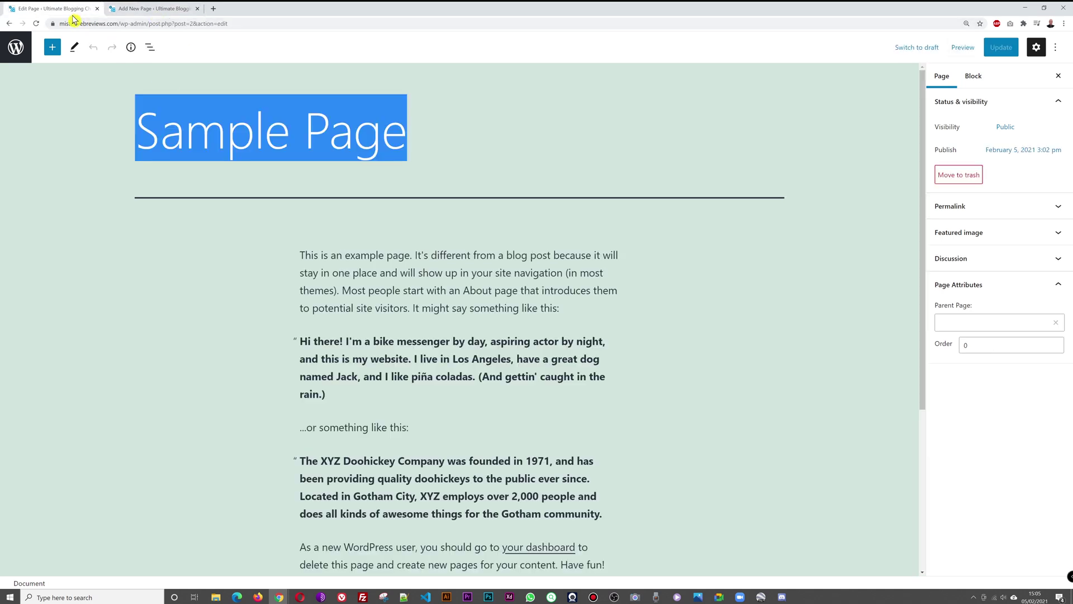
{"action": "left_click_drag", "start_coordinate": [302, 256], "coordinate": [547, 391]}
{"action": "key", "text": "ctrl+c"}
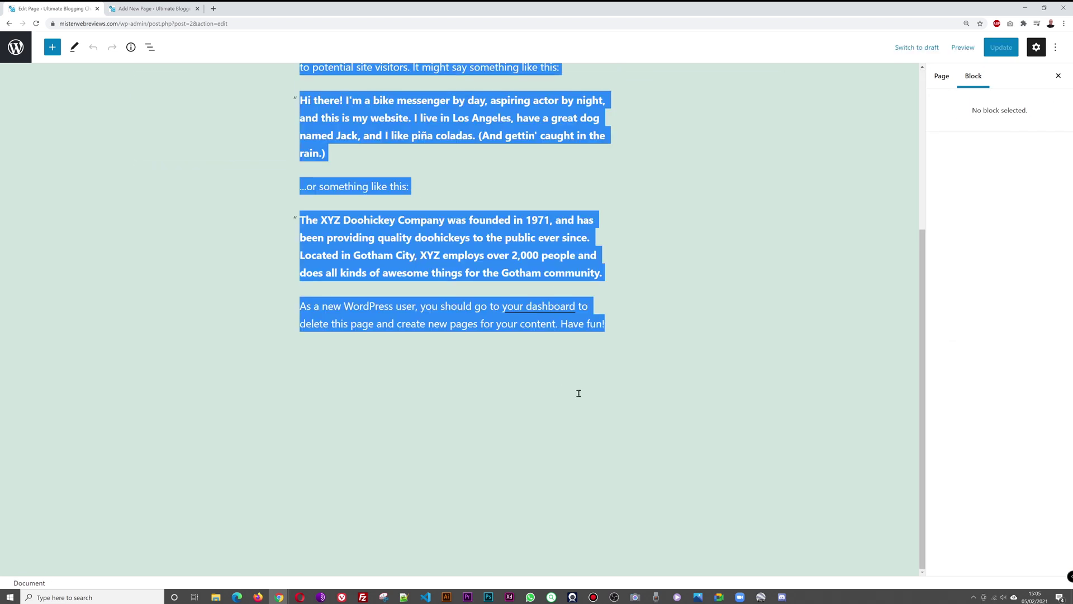
{"action": "left_click", "coordinate": [170, 14]}
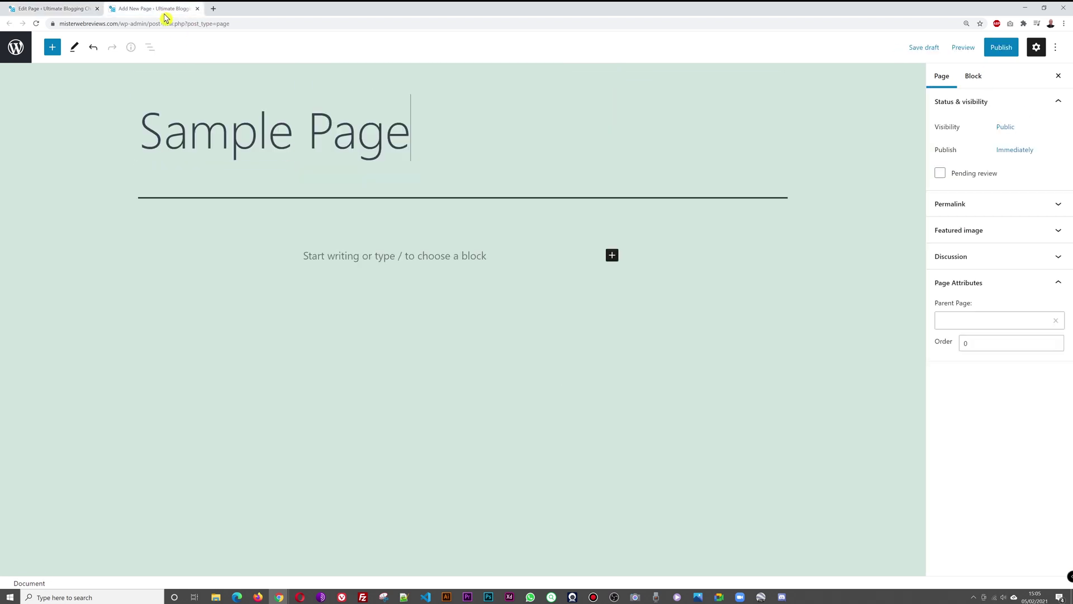
{"action": "left_click", "coordinate": [365, 256]}
{"action": "key", "text": "ctrl+v"}
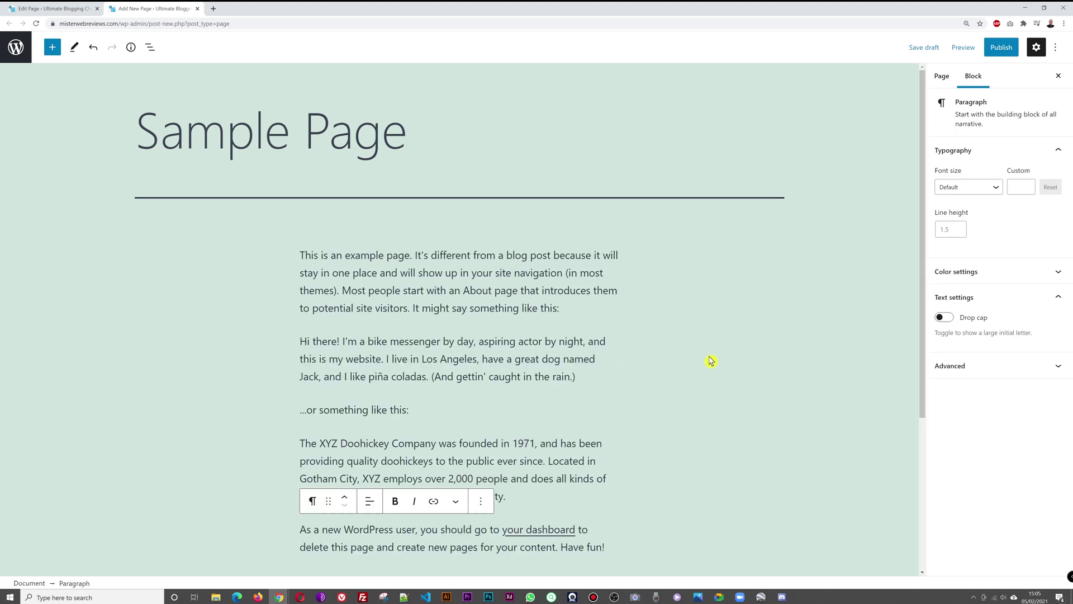
{"action": "scroll", "coordinate": [712, 360], "scroll_direction": "down", "scroll_amount": 1}
{"action": "scroll", "coordinate": [712, 360], "scroll_direction": "down", "scroll_amount": 3}
{"action": "scroll", "coordinate": [711, 361], "scroll_direction": "up", "scroll_amount": 5}
{"action": "left_click", "coordinate": [1013, 45]}
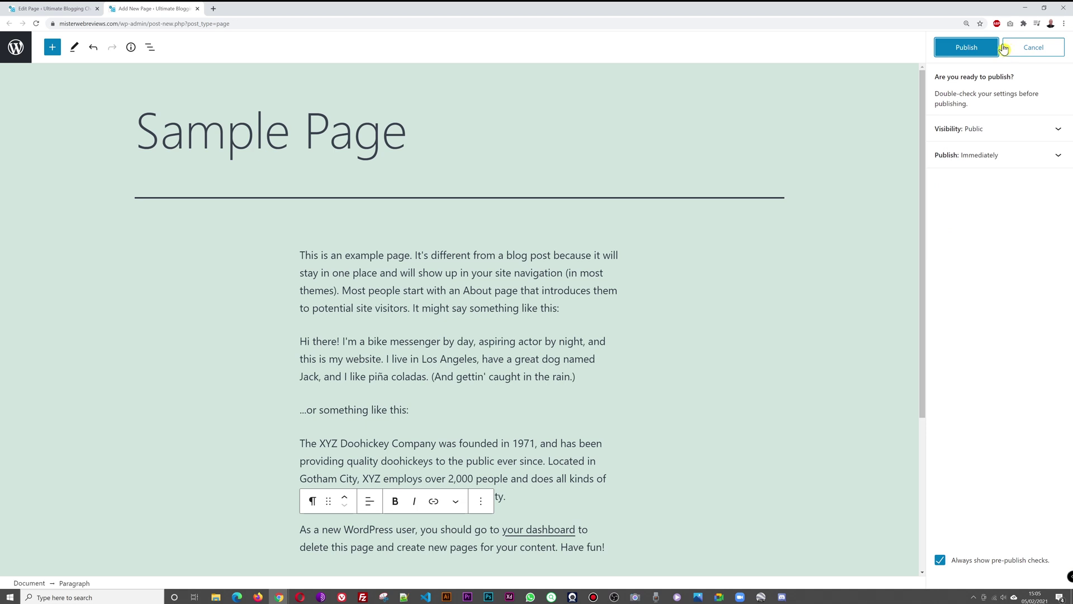
{"action": "left_click", "coordinate": [985, 47]}
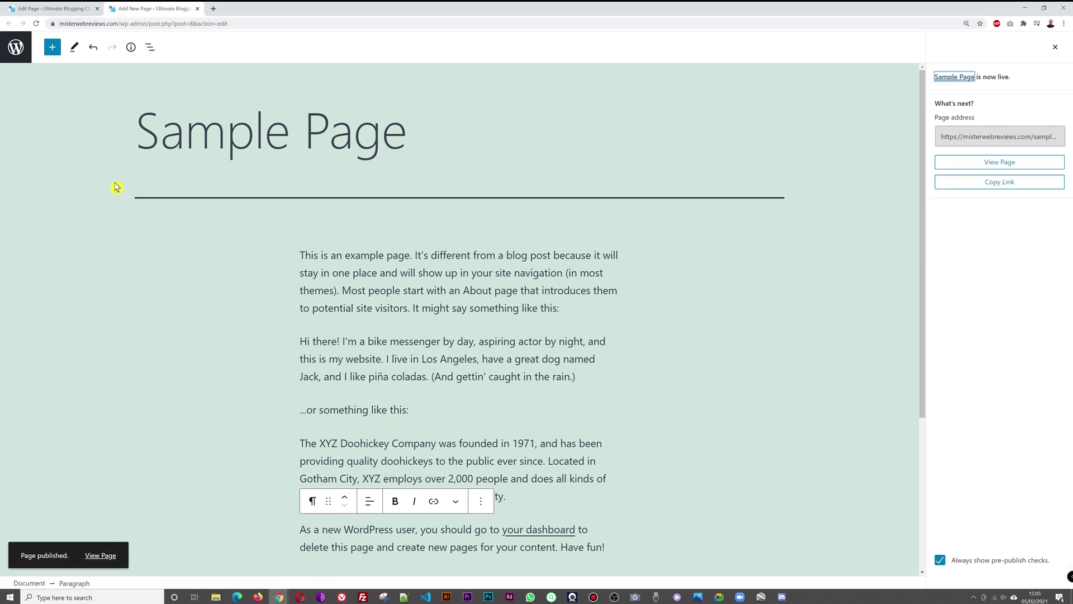
Refresh the Pages list, close the new-page tab, and trash the older Sample Page
{"action": "left_click", "coordinate": [62, 8]}
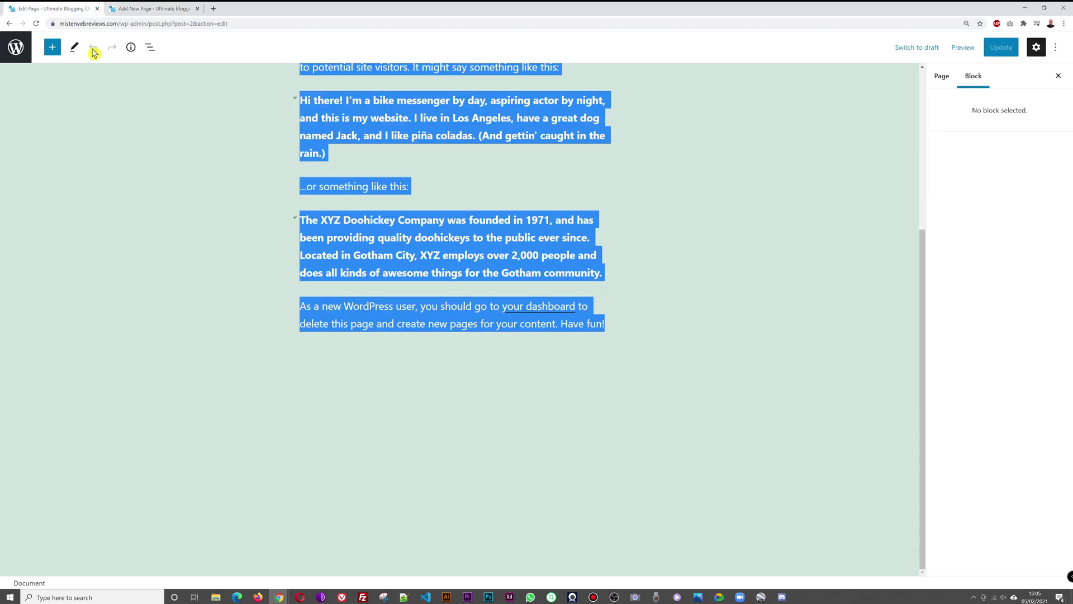
{"action": "left_click", "coordinate": [9, 24]}
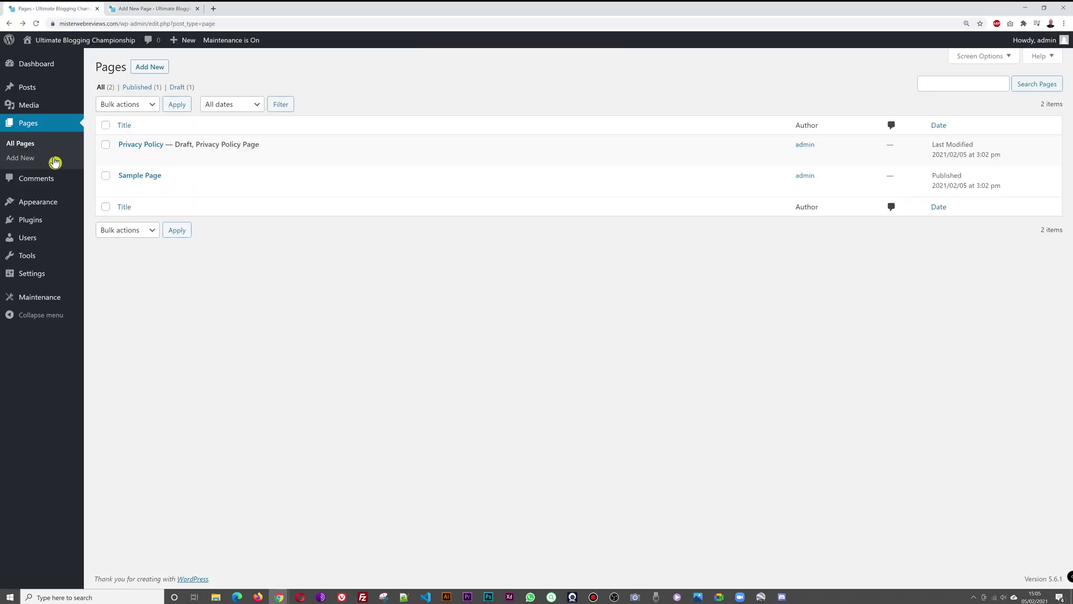
{"action": "left_click", "coordinate": [36, 23]}
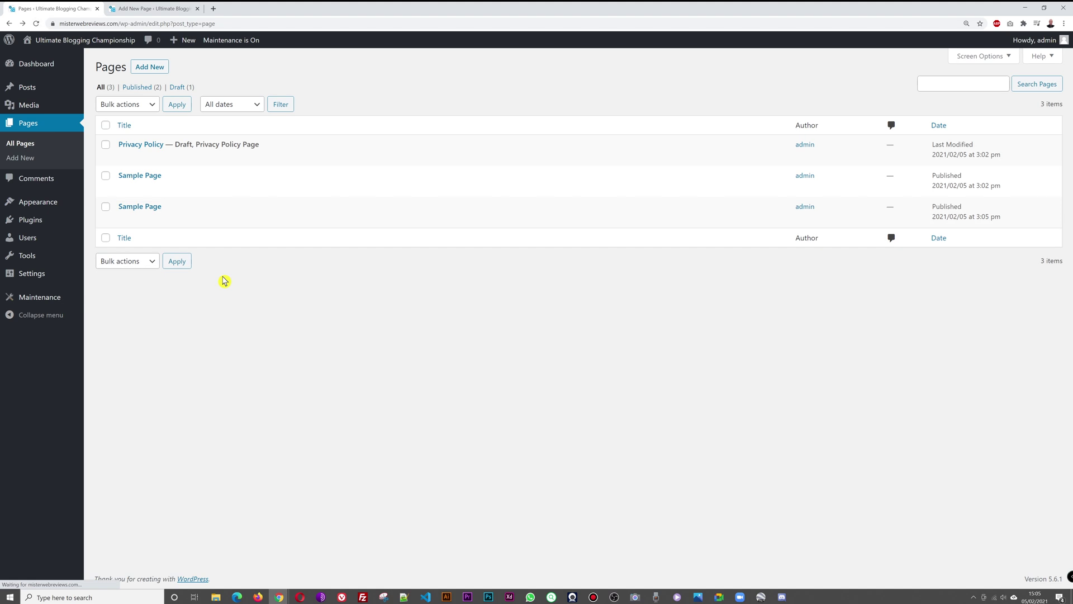
{"action": "mouse_move", "coordinate": [142, 175]}
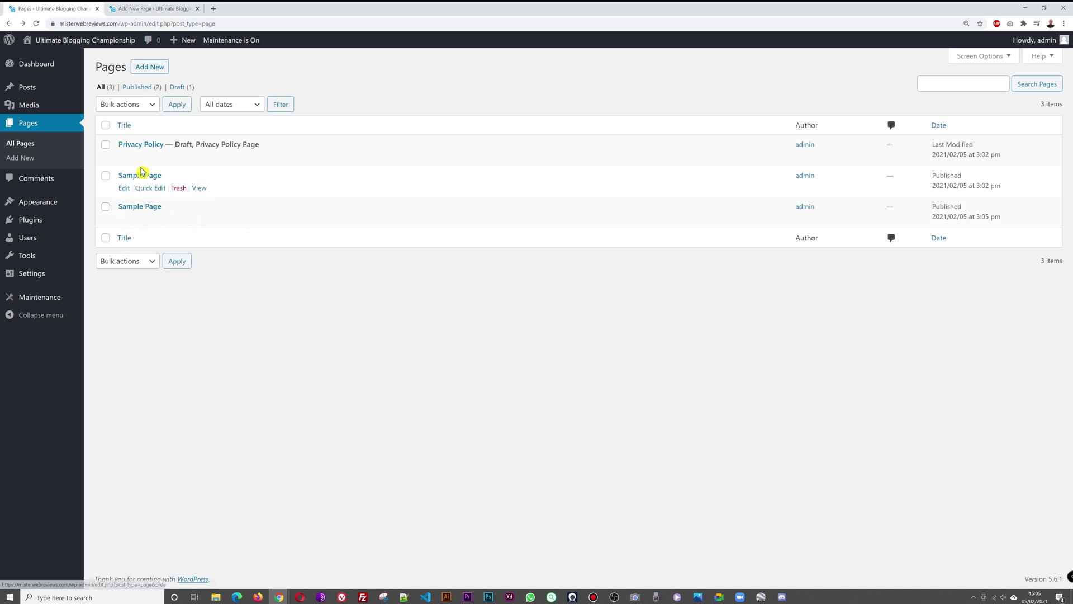
{"action": "left_click", "coordinate": [184, 9]}
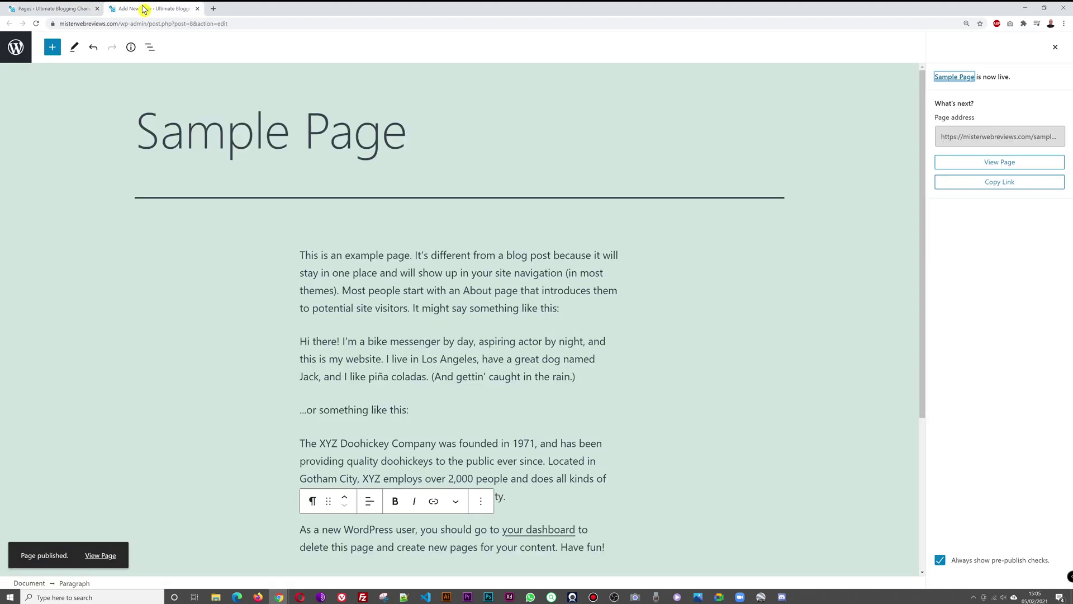
{"action": "left_click", "coordinate": [198, 9]}
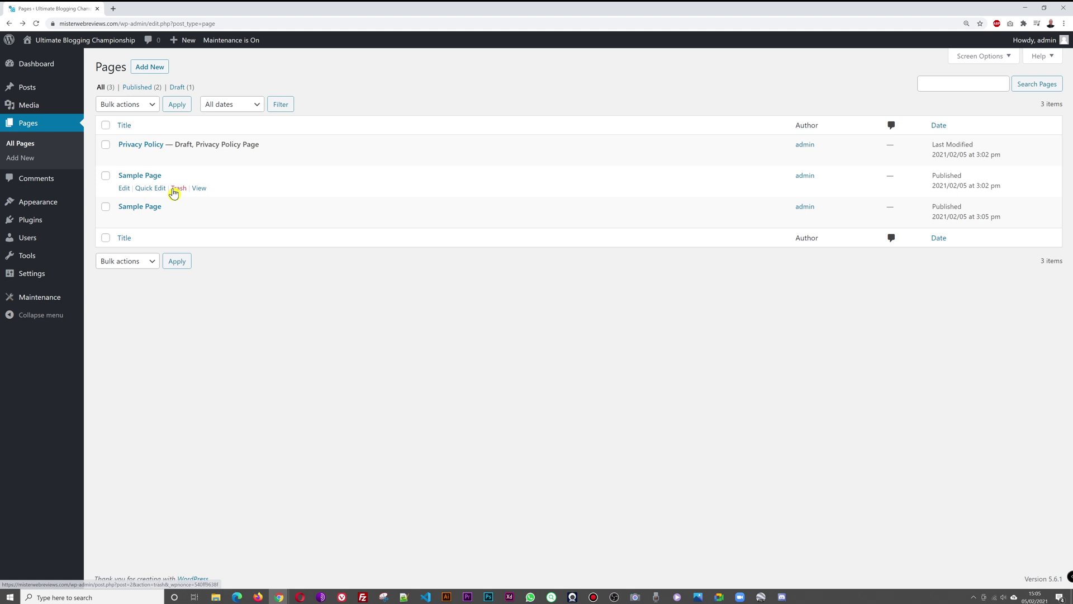
{"action": "left_click", "coordinate": [174, 189]}
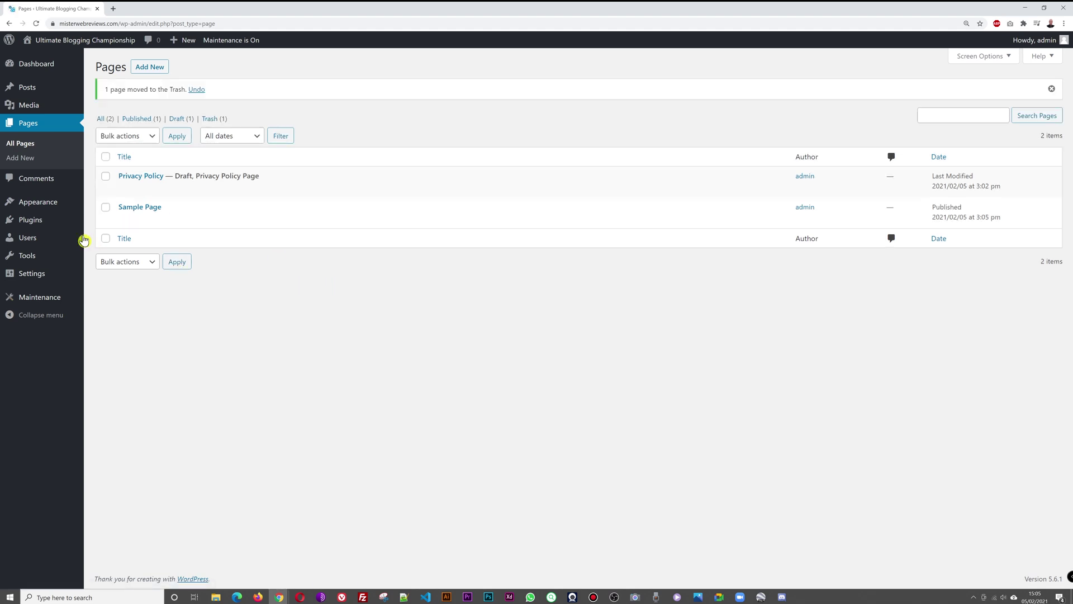
Search Add New Plugins for Duplicate Page, then install and activate it
{"action": "mouse_move", "coordinate": [31, 220]}
{"action": "left_click", "coordinate": [101, 241]}
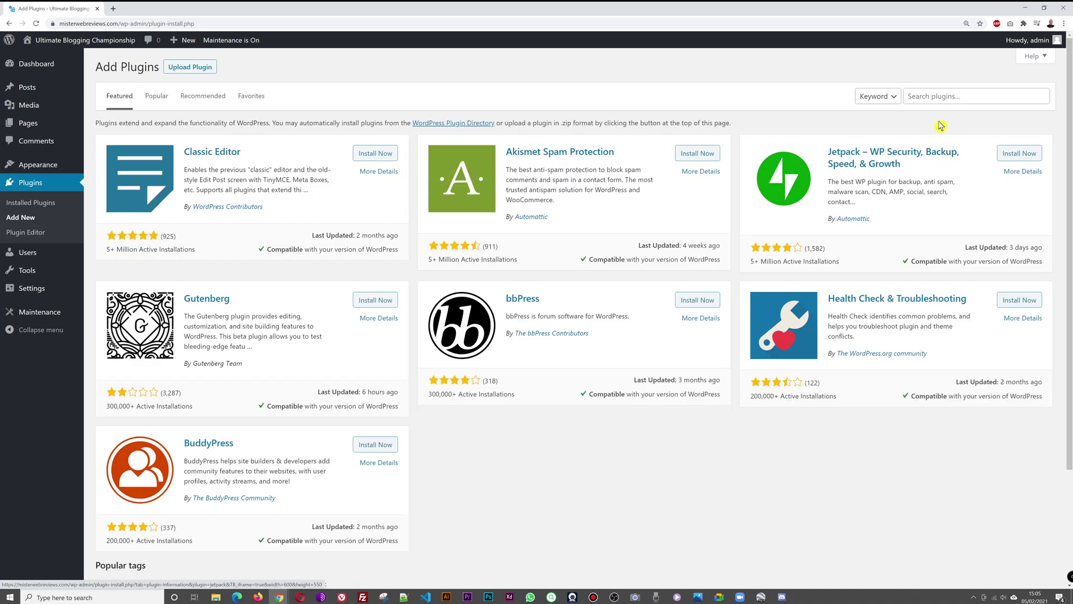
{"action": "left_click", "coordinate": [932, 97]}
{"action": "type", "text": "duplicate"}
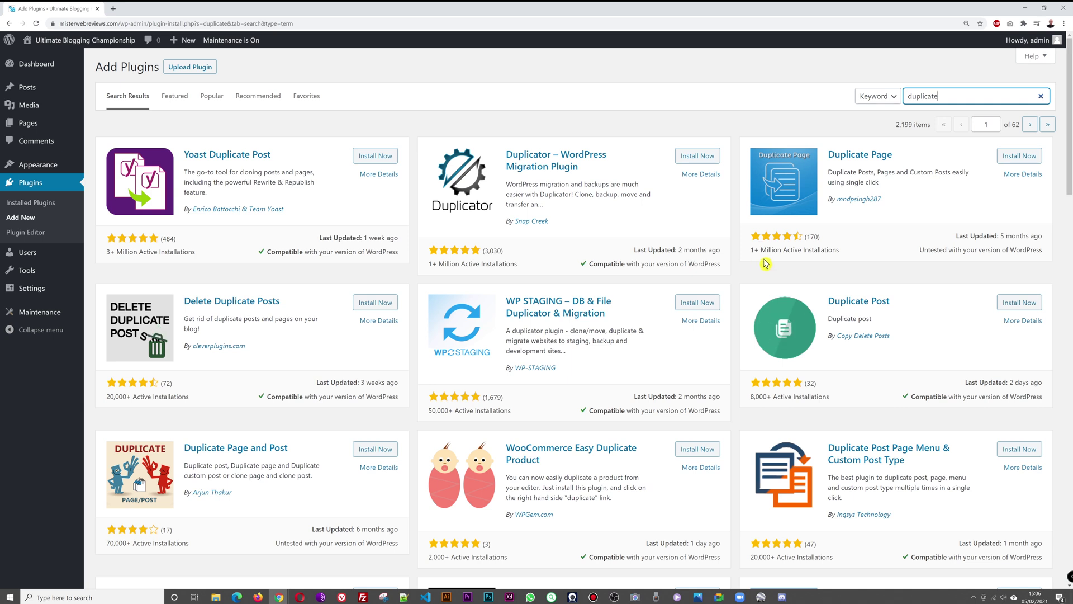
{"action": "left_click", "coordinate": [1012, 159]}
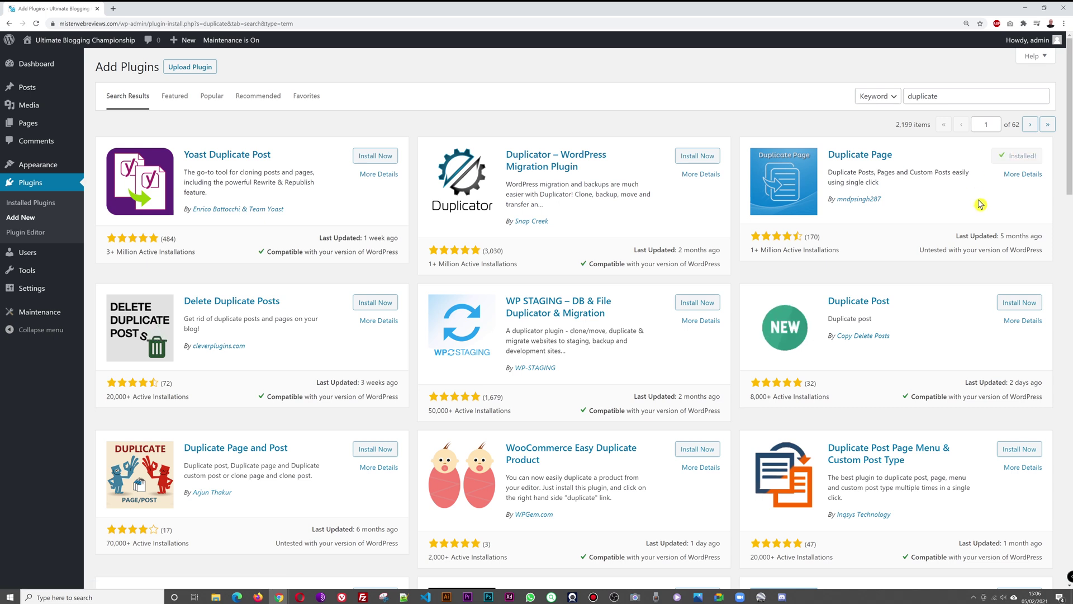
{"action": "left_click", "coordinate": [1017, 160]}
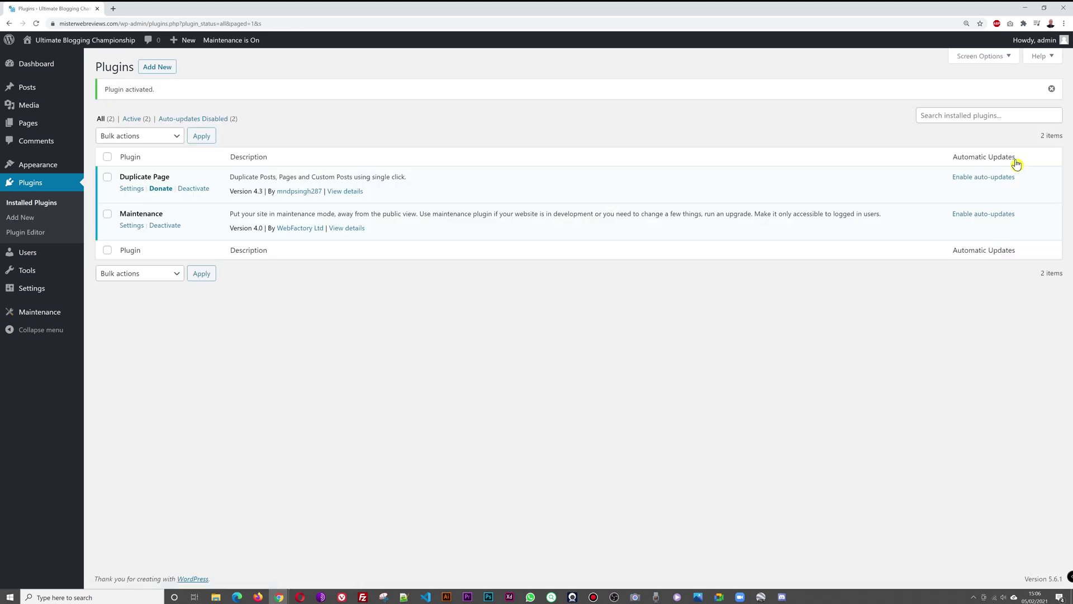
Duplicate Sample Page as a draft from All Pages and open the copy
{"action": "left_click", "coordinate": [29, 126]}
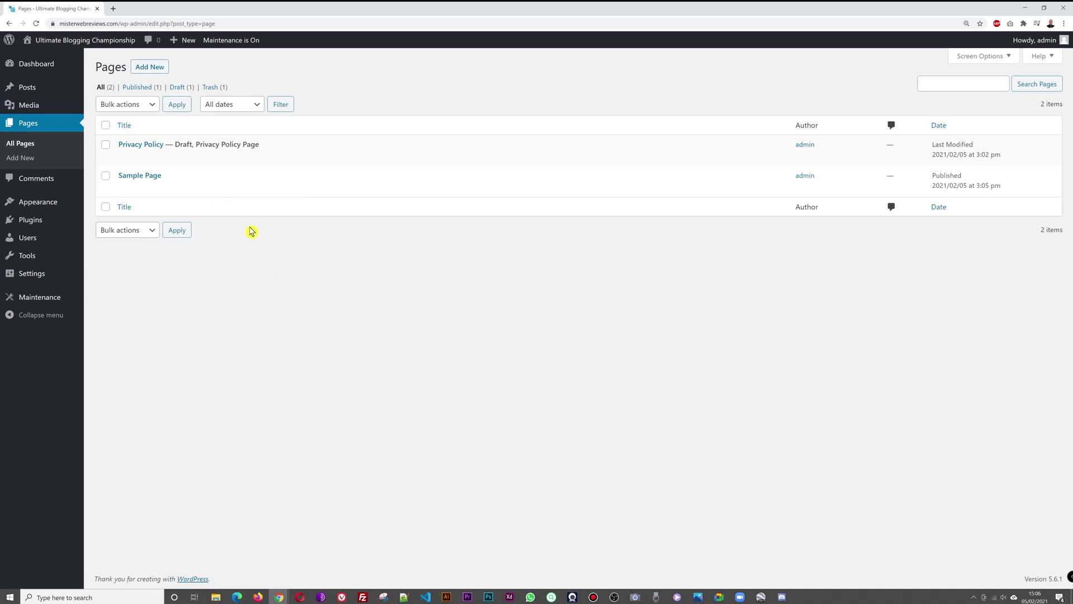
{"action": "left_click", "coordinate": [235, 189]}
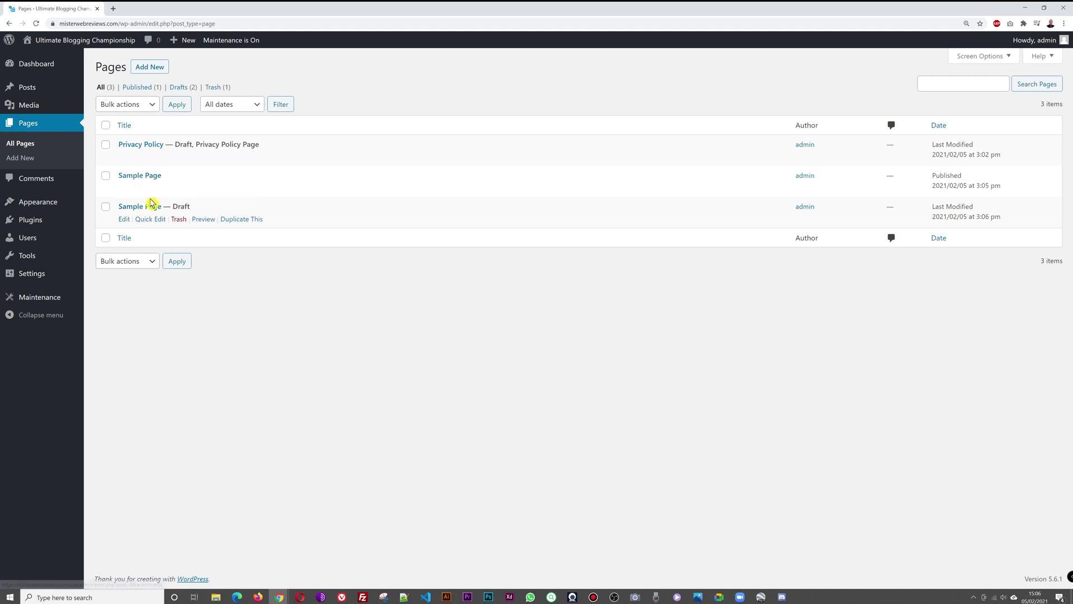
{"action": "mouse_move", "coordinate": [139, 206]}
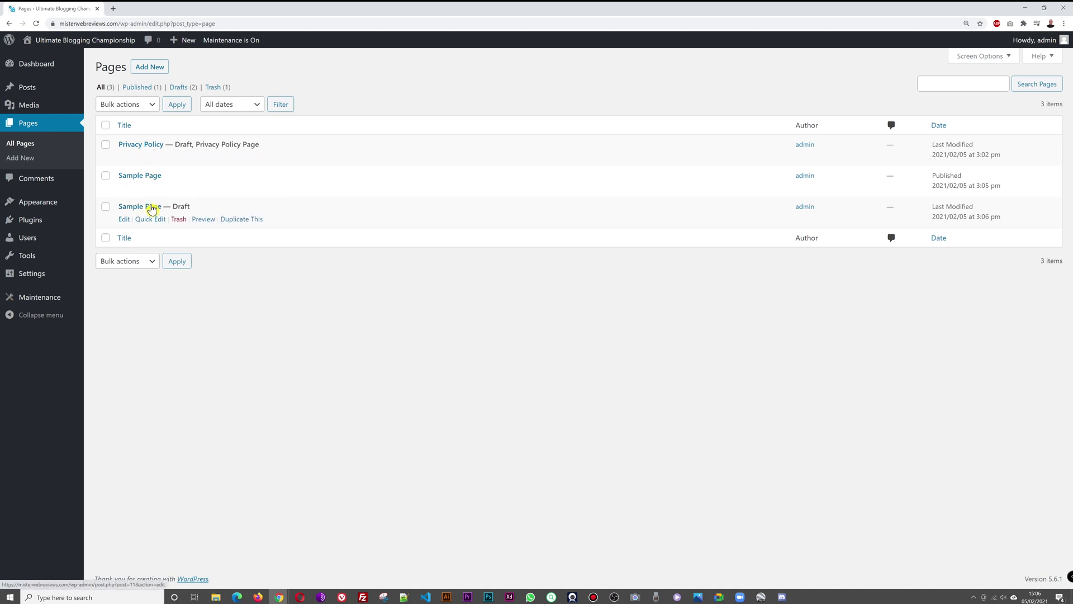
{"action": "left_click", "coordinate": [152, 209]}
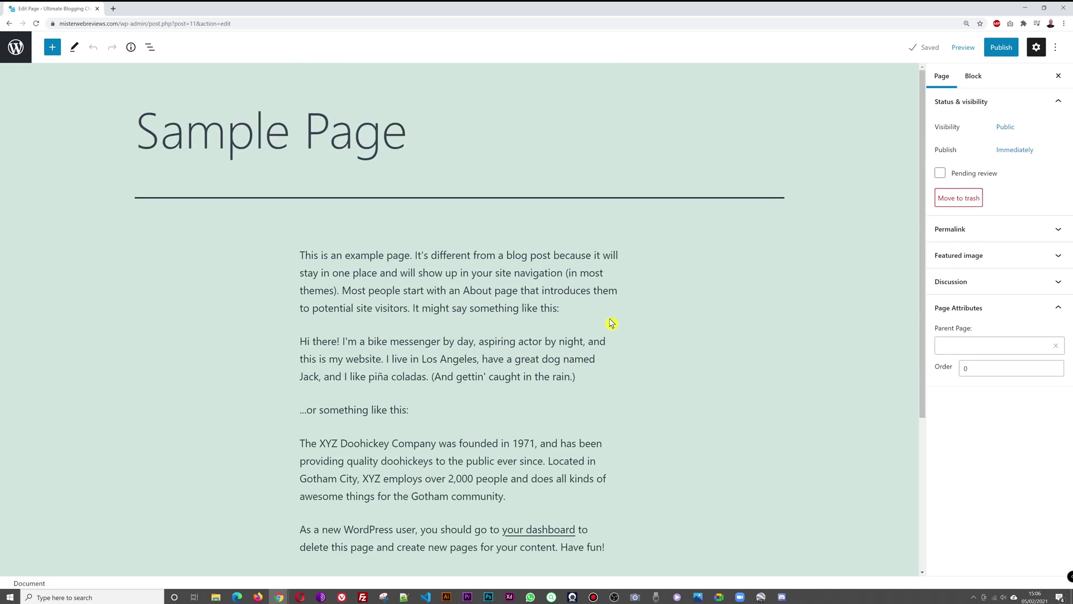
Open the original Sample Page for comparison, then return to the Pages list
{"action": "left_click", "coordinate": [8, 25]}
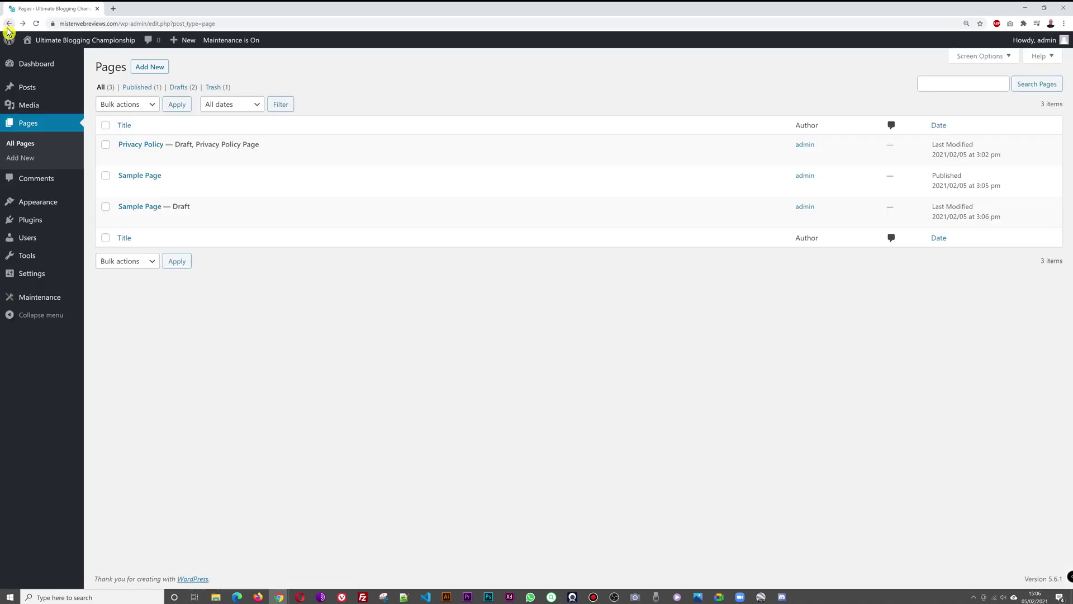
{"action": "left_click", "coordinate": [143, 178]}
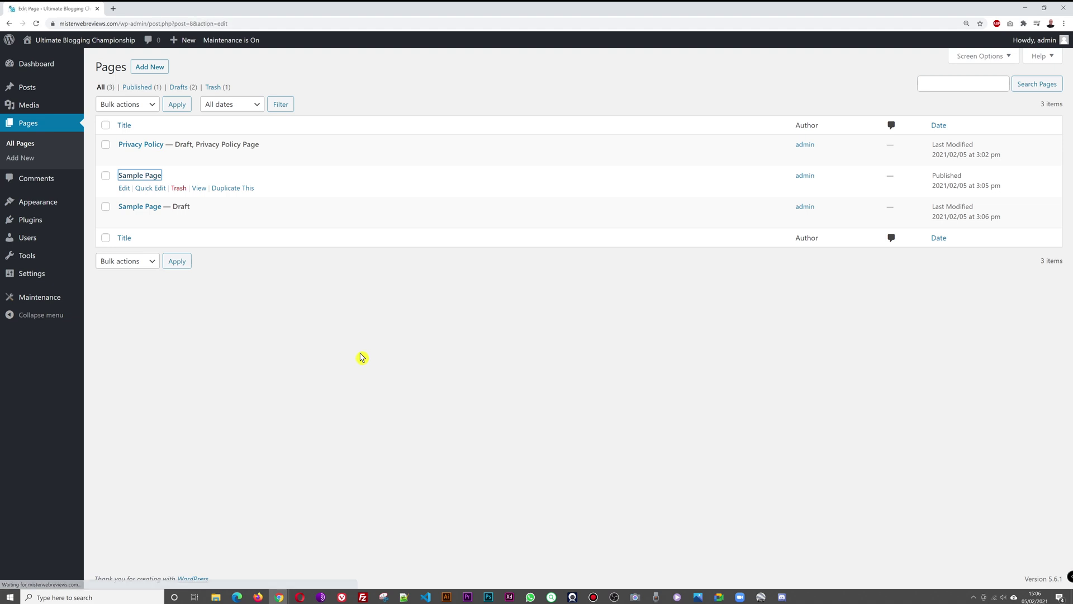
{"action": "scroll", "coordinate": [362, 358], "scroll_direction": "down", "scroll_amount": 2}
{"action": "scroll", "coordinate": [362, 358], "scroll_direction": "down", "scroll_amount": 2}
{"action": "scroll", "coordinate": [362, 358], "scroll_direction": "up", "scroll_amount": 5}
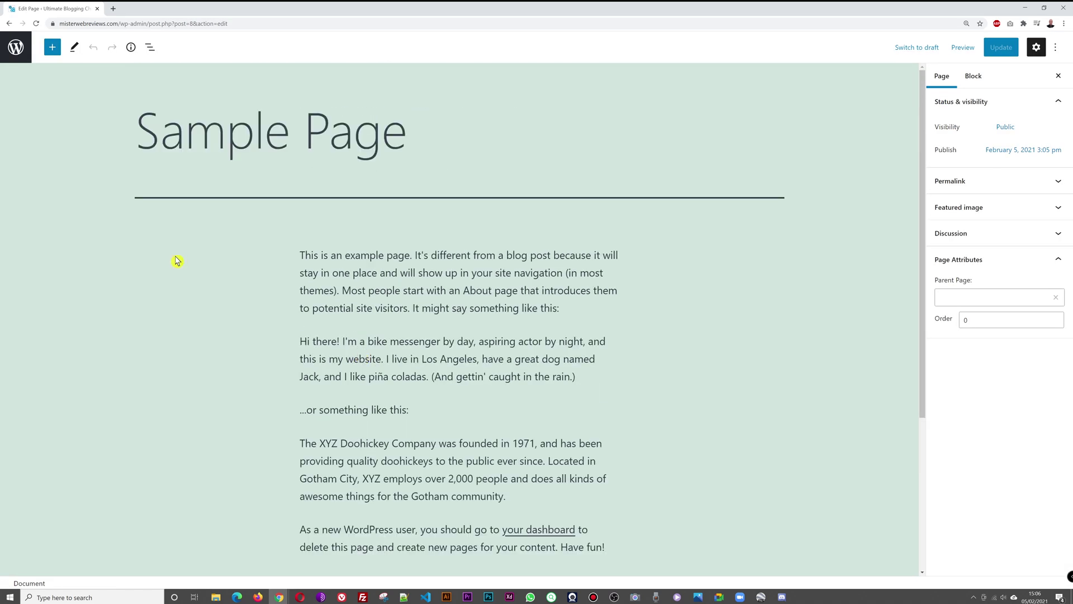
{"action": "left_click", "coordinate": [9, 23]}
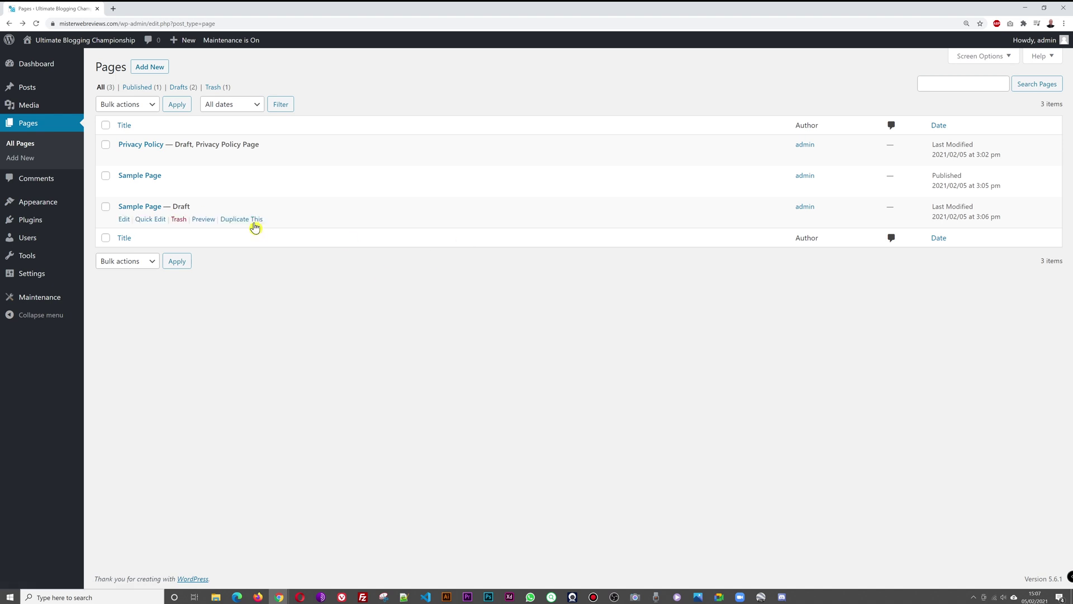
Retitle the draft copy 'Copy Sample Page', publish it, and return to Pages
{"action": "mouse_move", "coordinate": [144, 209]}
{"action": "left_click", "coordinate": [148, 208]}
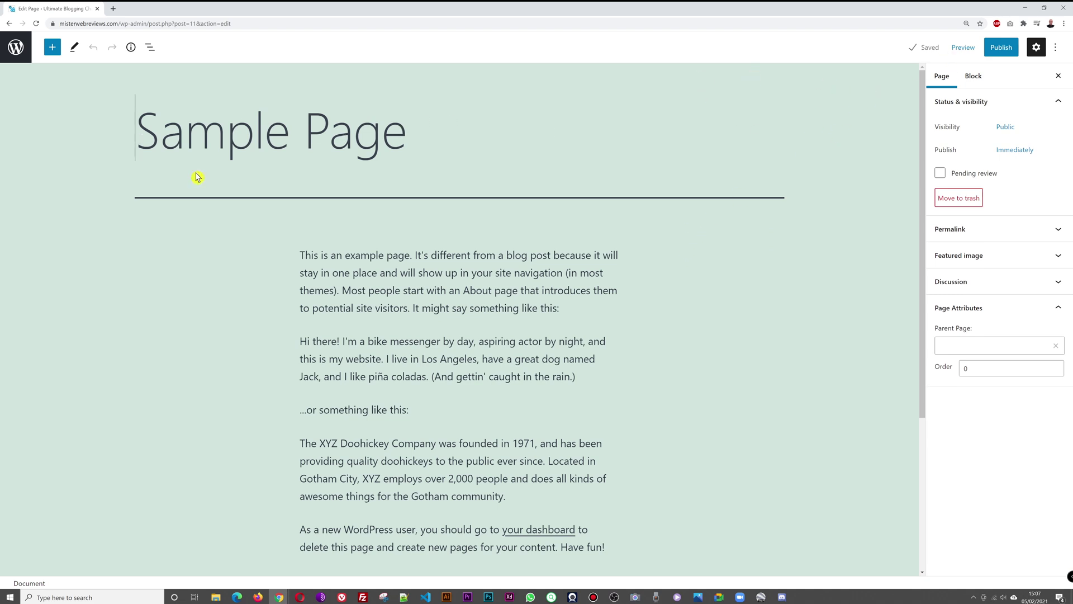
{"action": "type", "text": "Copy"}
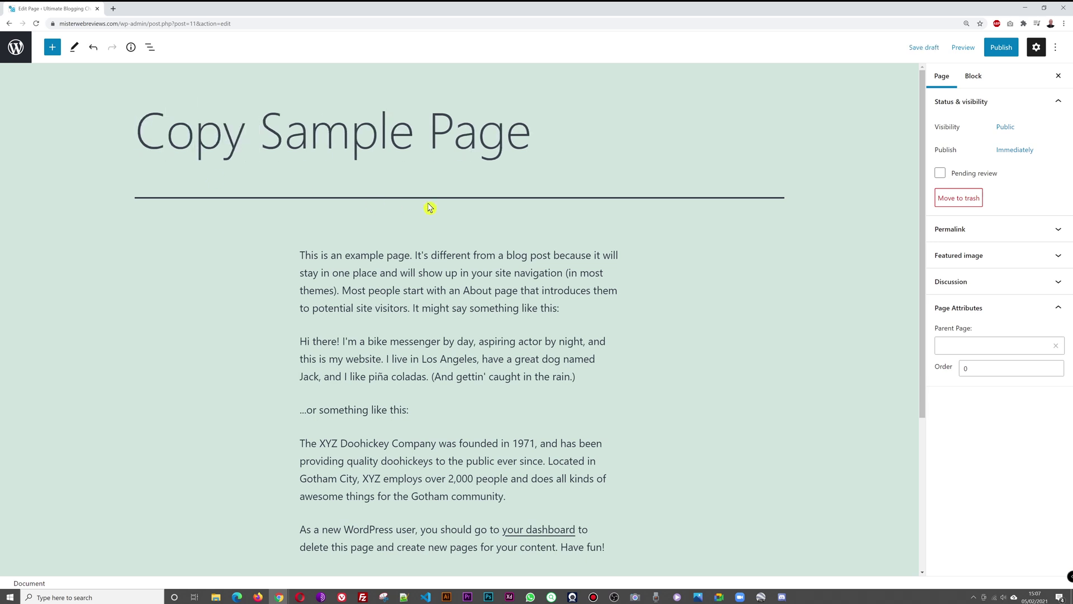
{"action": "left_click", "coordinate": [1002, 49]}
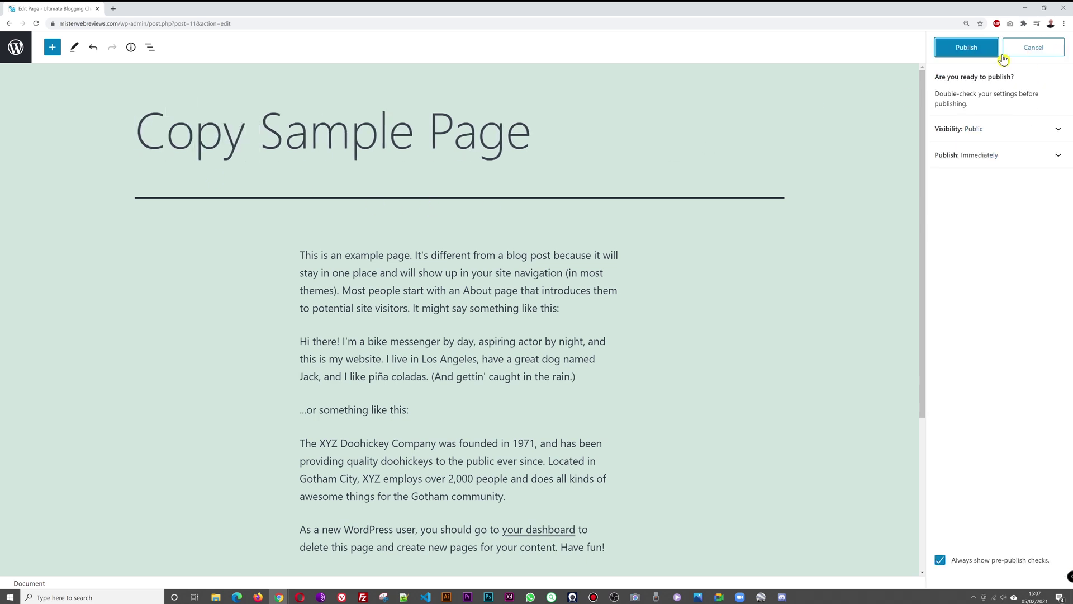
{"action": "left_click", "coordinate": [969, 49]}
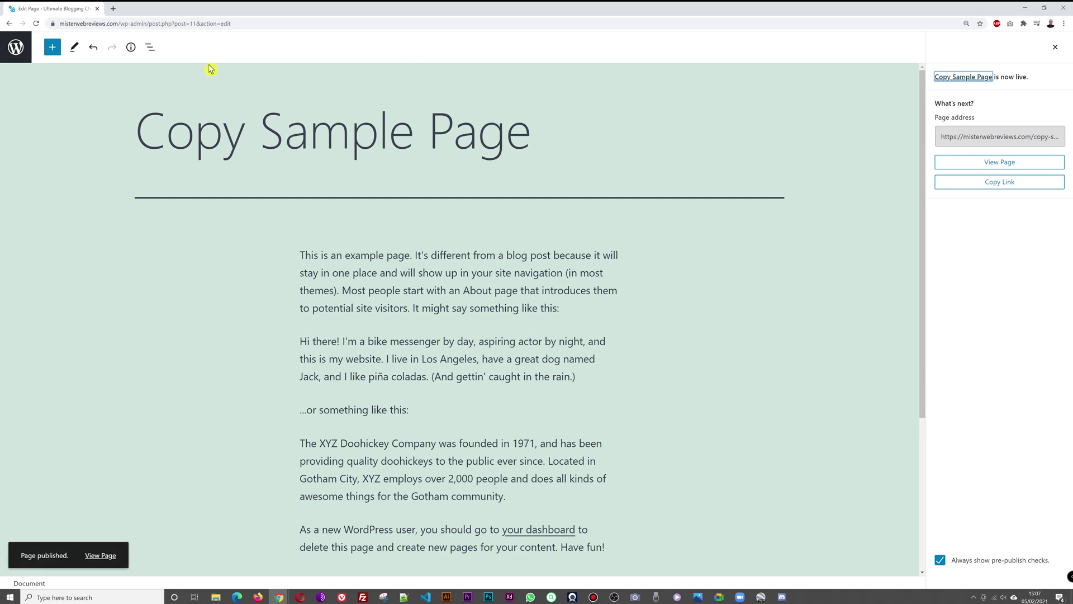
{"action": "left_click", "coordinate": [16, 47]}
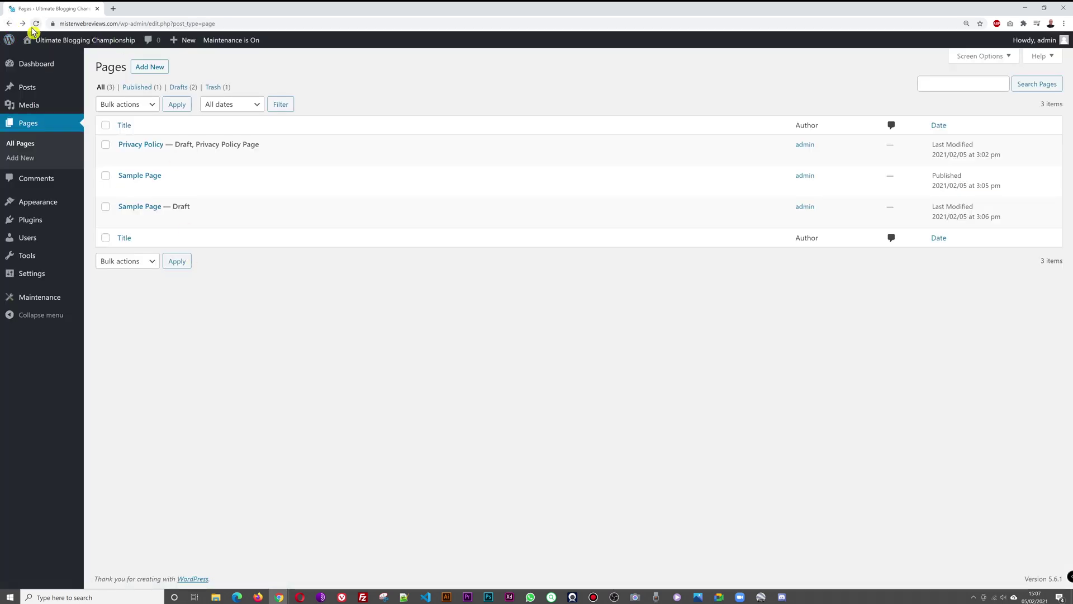
Reload Pages to confirm Copy Sample Page is published, then go to Posts
{"action": "left_click", "coordinate": [33, 25]}
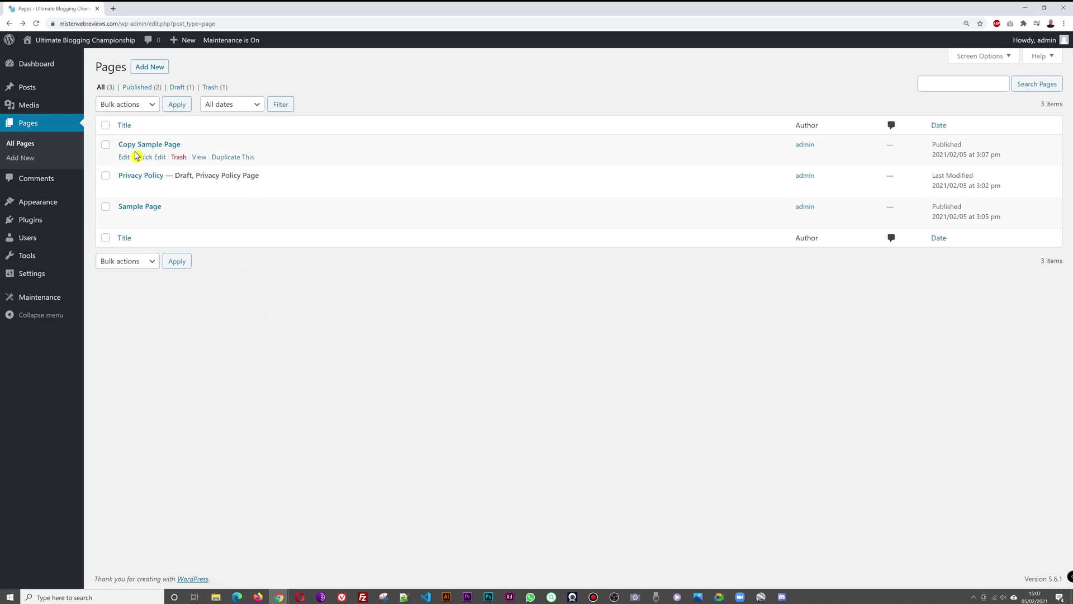
{"action": "mouse_move", "coordinate": [105, 156]}
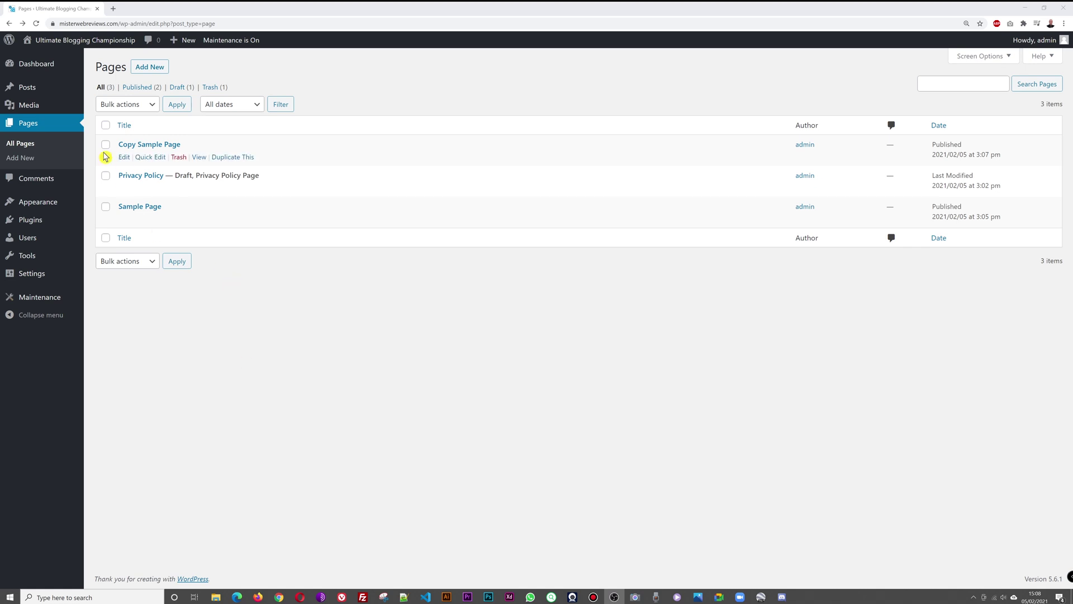
{"action": "left_click", "coordinate": [31, 88]}
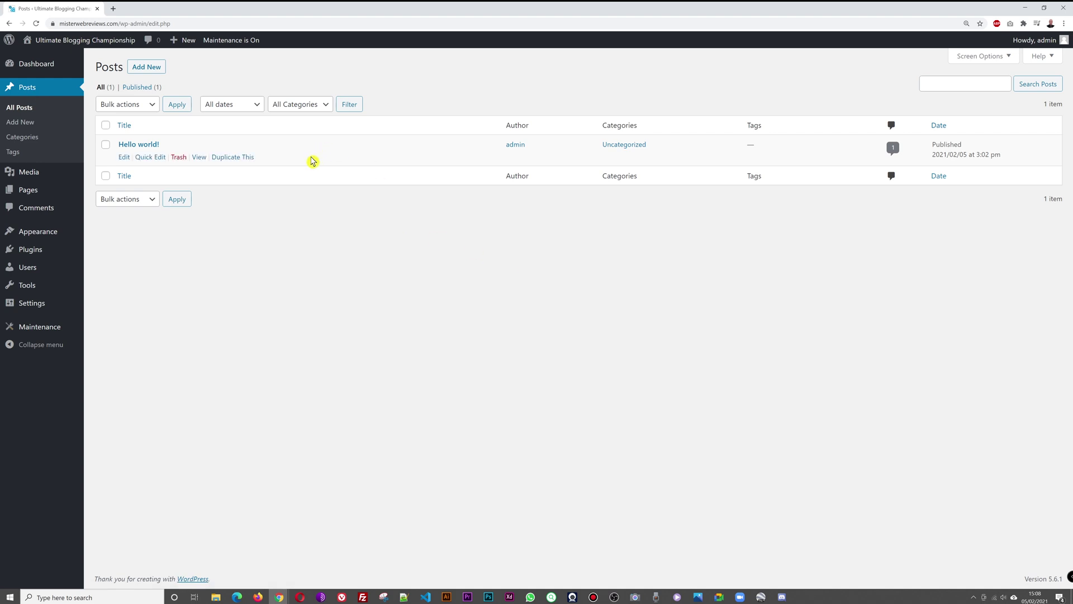
{"action": "mouse_move", "coordinate": [233, 151]}
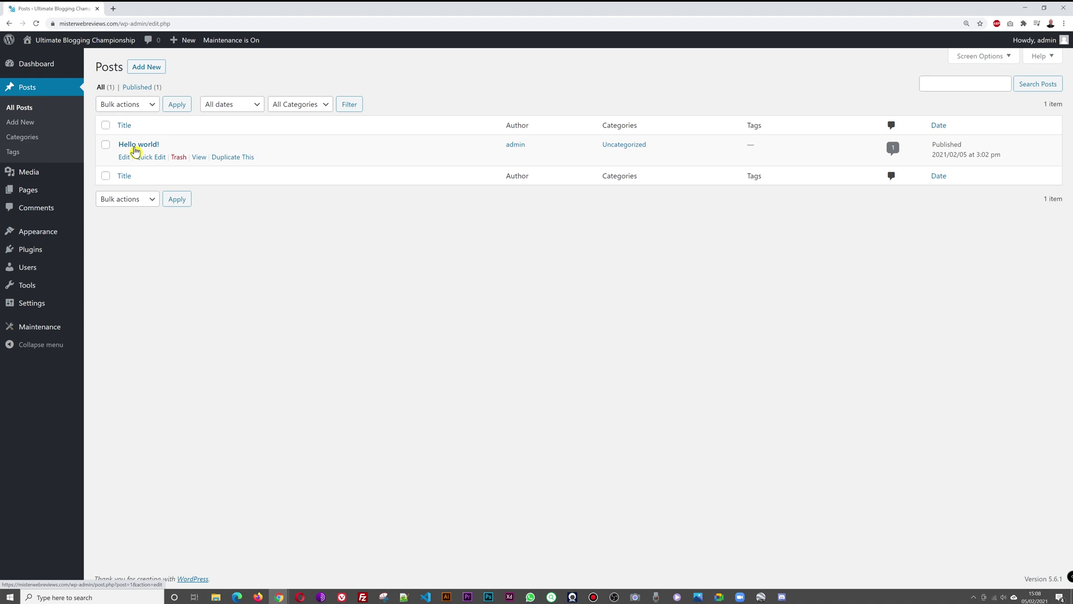
Duplicate the Hello world! post as a draft
{"action": "left_click", "coordinate": [233, 162]}
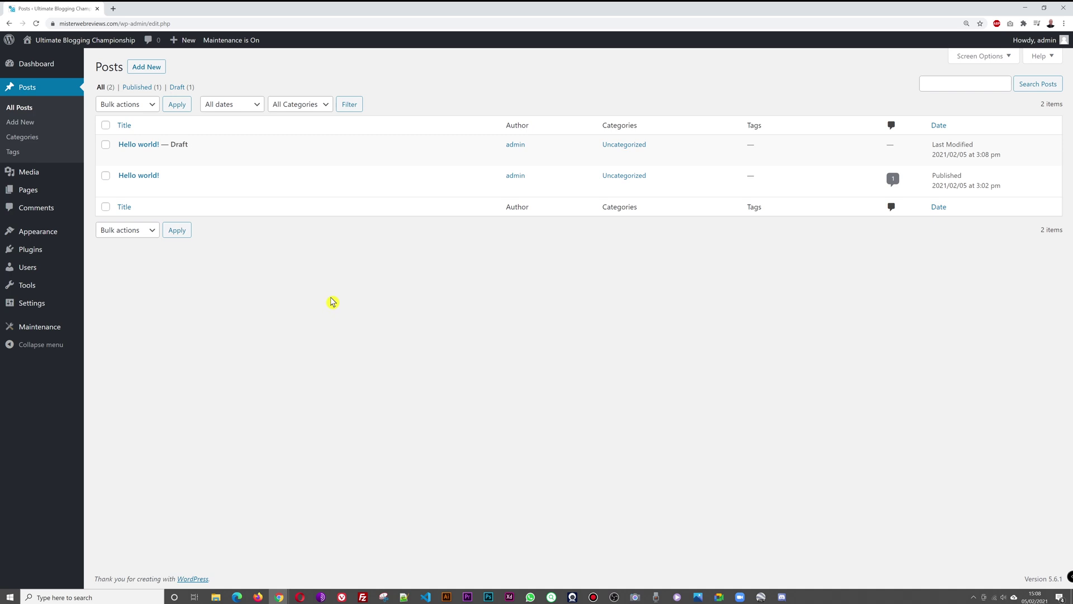
{"action": "left_click", "coordinate": [29, 250]}
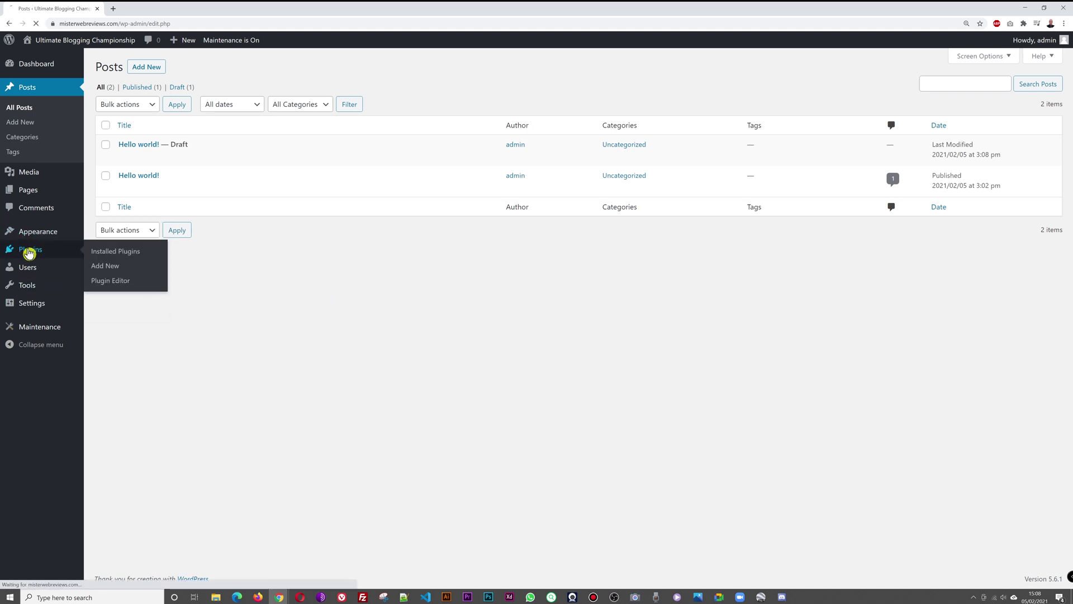